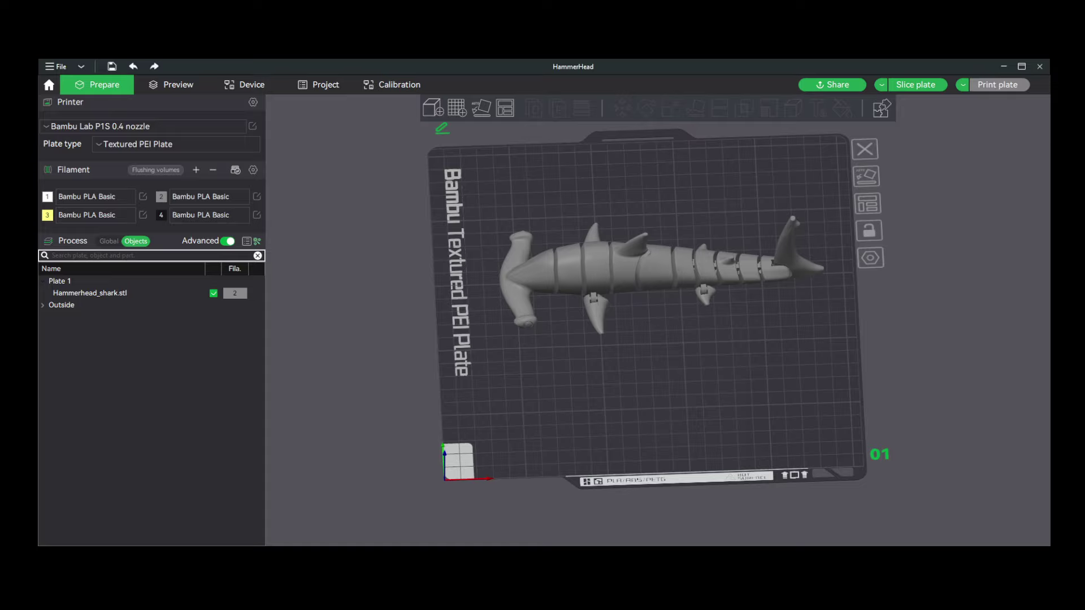
- Orbit the view around the hammerhead shark on the textured PEI plate to inspect it from several angles
drag(395, 308, 466, 346)
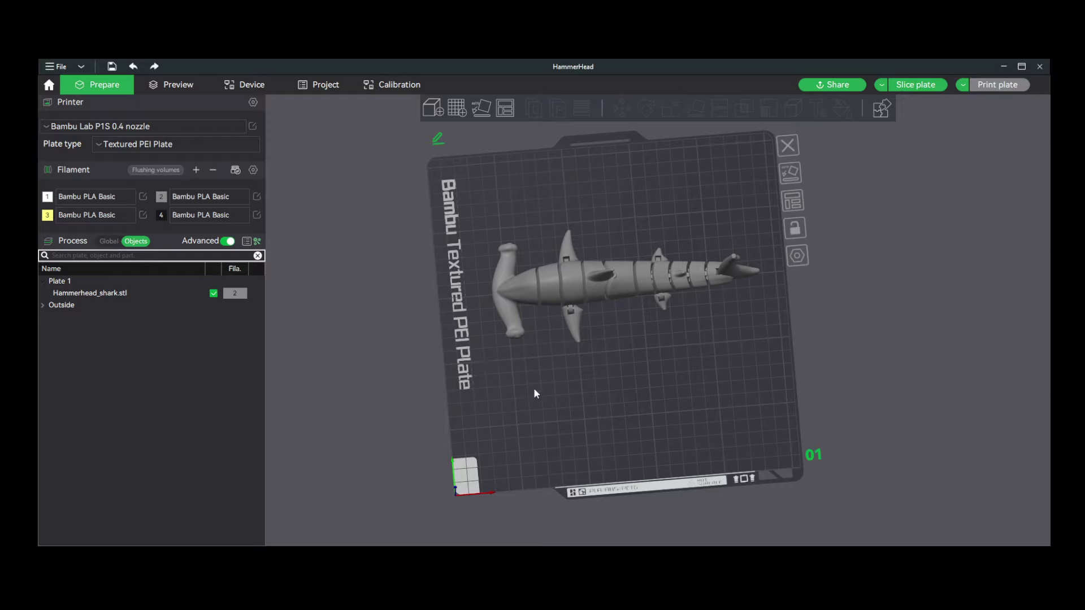
drag(536, 399, 536, 395)
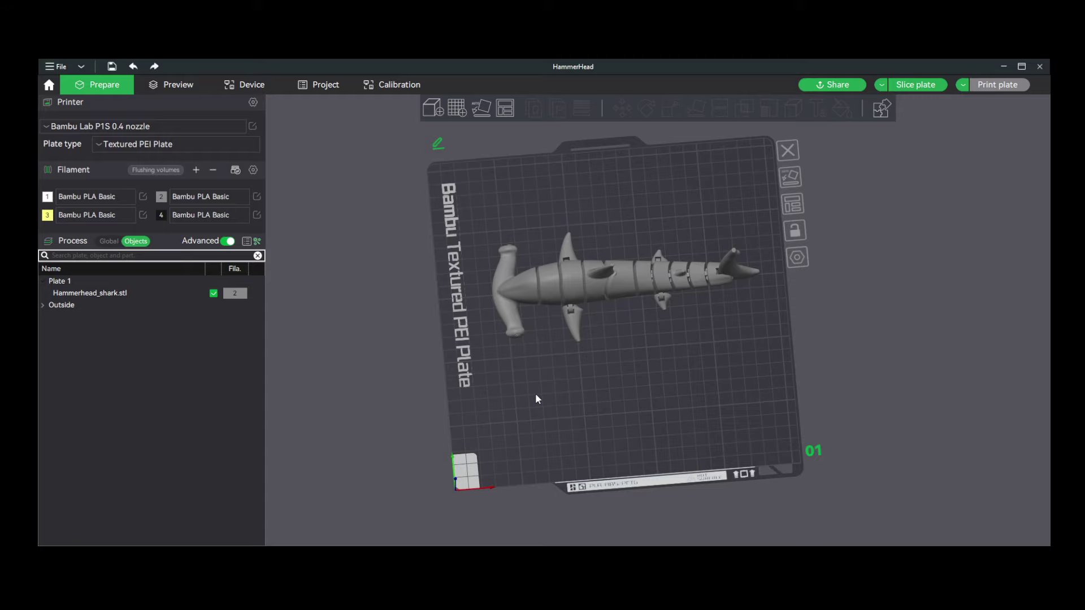
drag(535, 395, 537, 397)
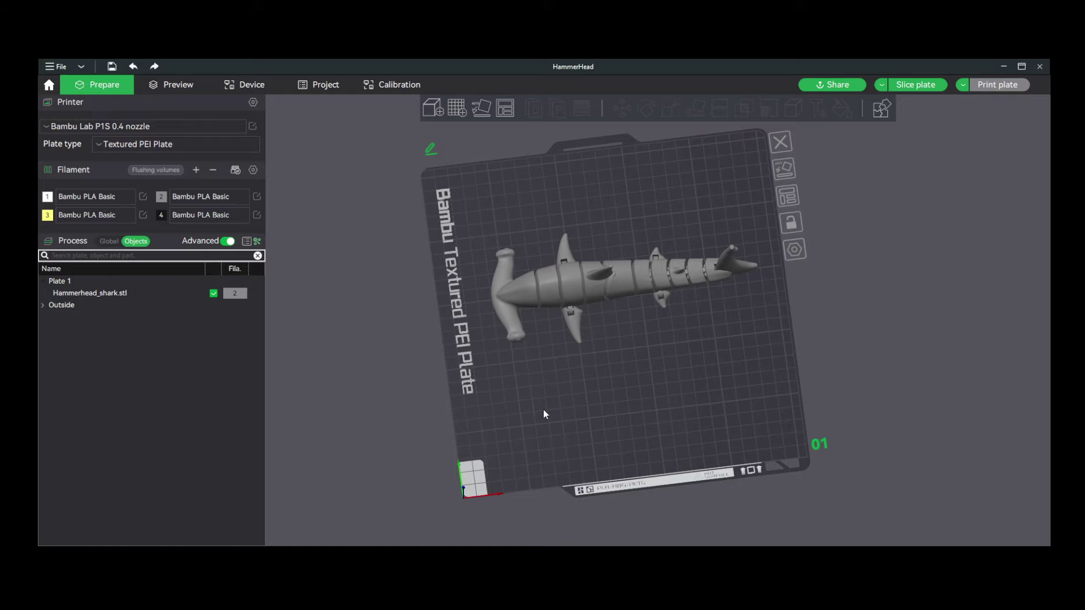
mouse_move(543, 410)
mouse_down()
mouse_move(540, 400)
mouse_move(552, 404)
mouse_up()
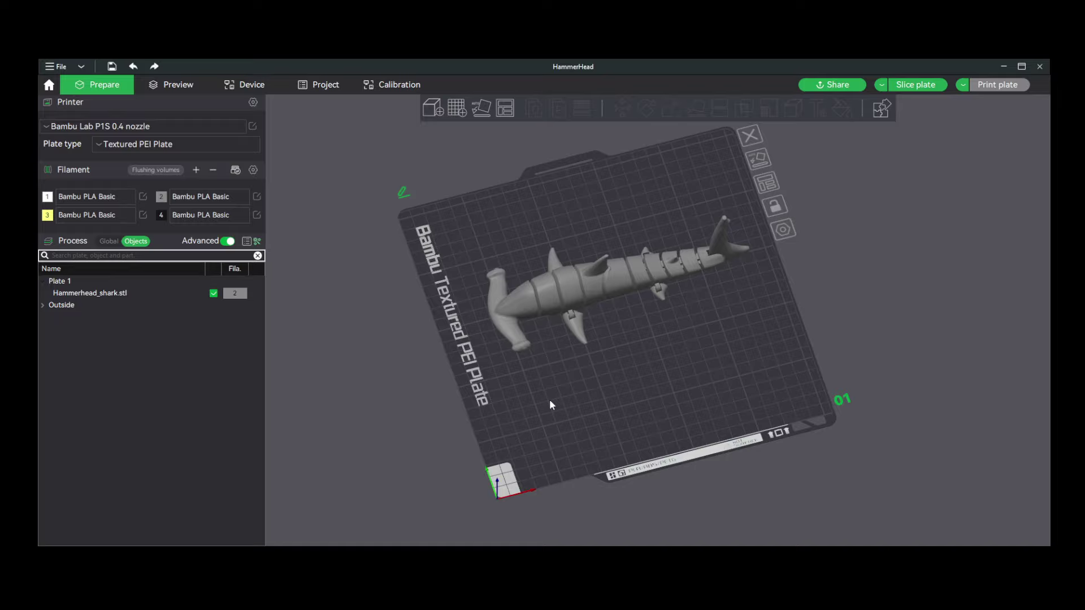
mouse_move(564, 400)
mouse_down()
mouse_move(588, 407)
mouse_move(568, 412)
mouse_up()
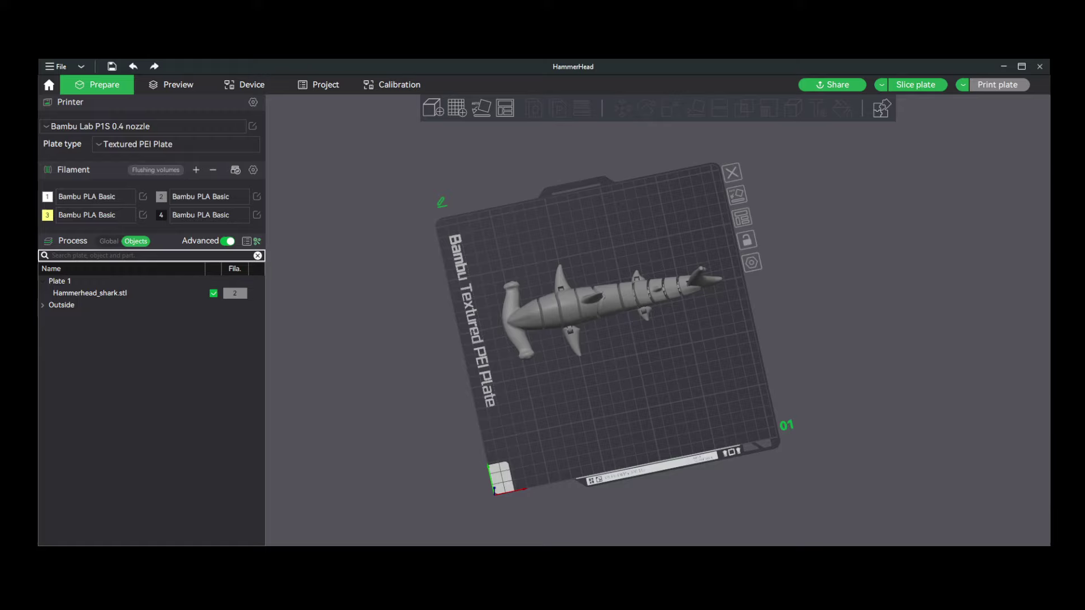
mouse_move(686, 384)
mouse_down()
mouse_move(676, 381)
mouse_move(686, 380)
mouse_up()
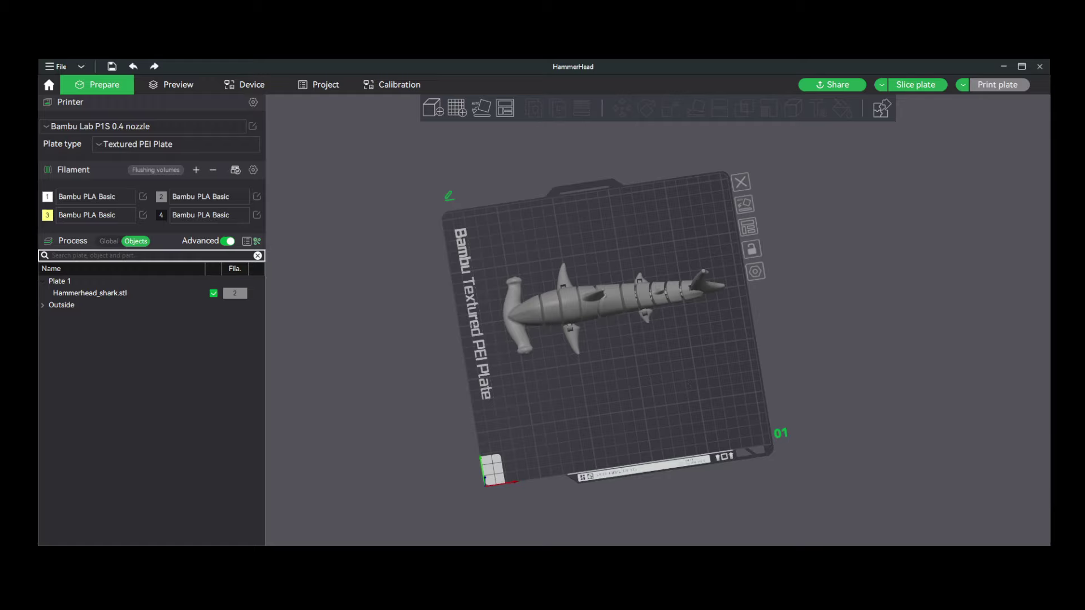
drag(521, 395, 466, 391)
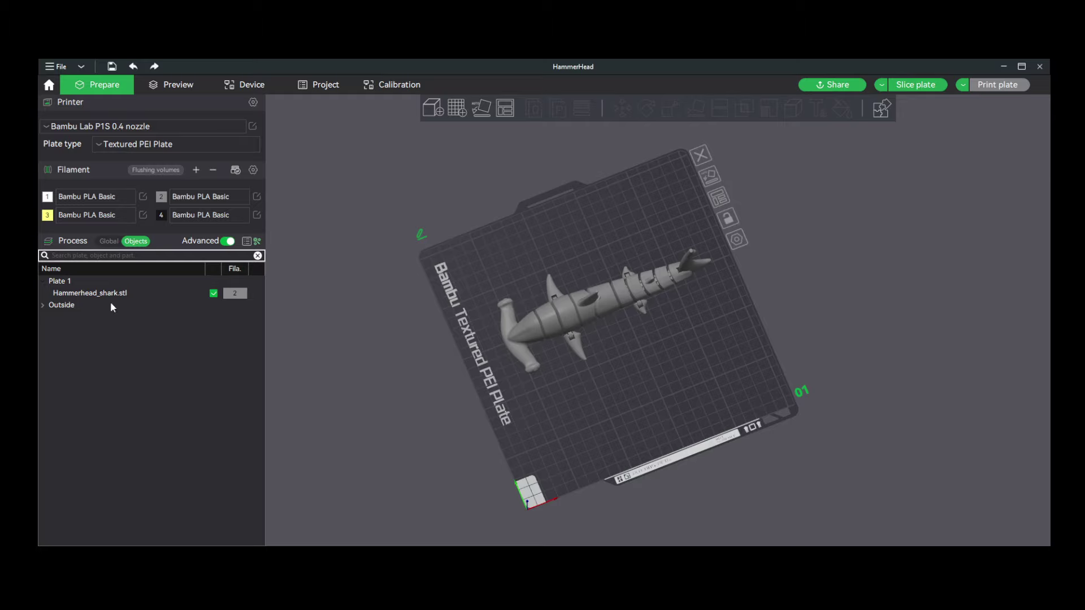
- Select the shark, look through Color painting, Text and Scale without changes, then deselect to show Plate Settings
click(547, 331)
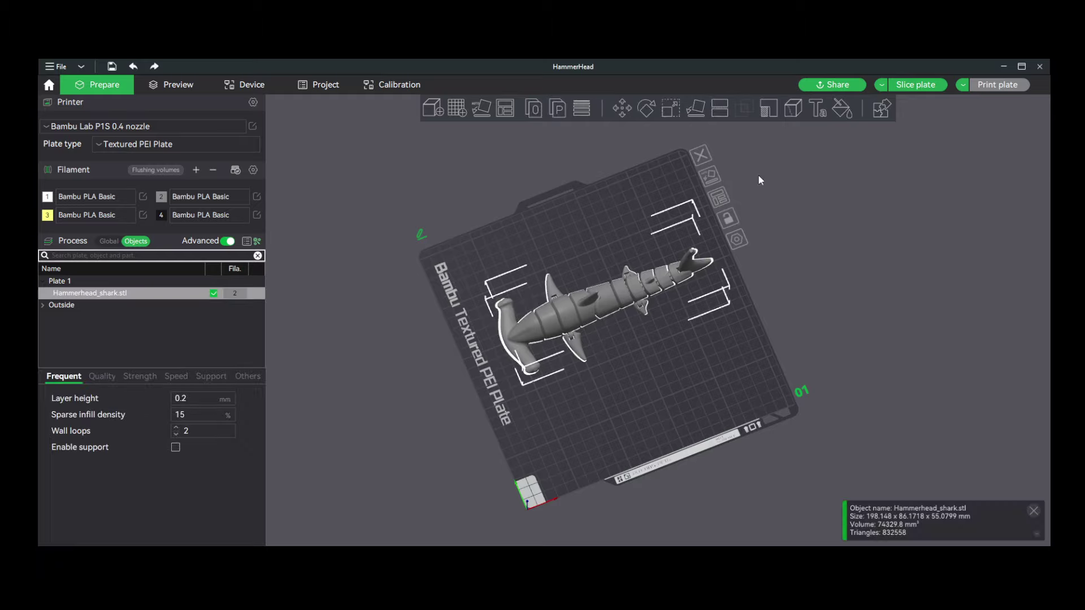
click(841, 107)
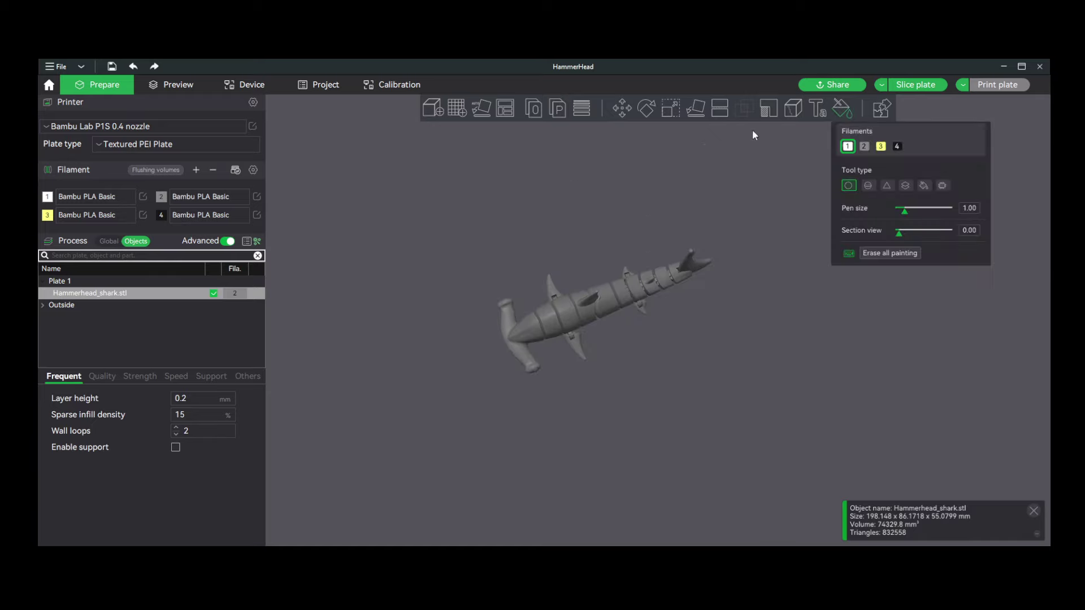
click(810, 106)
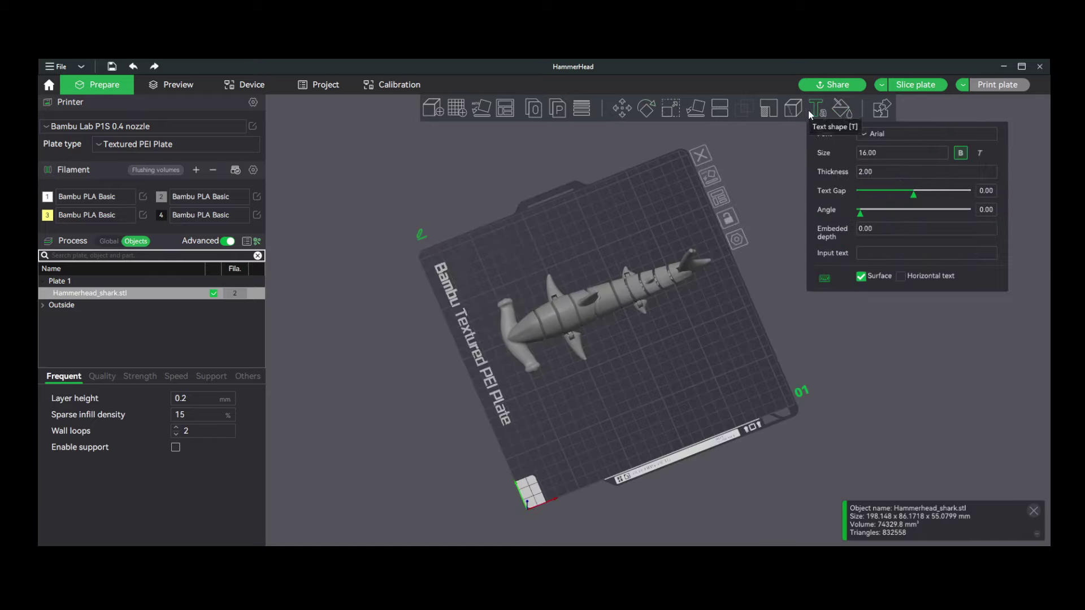
click(673, 109)
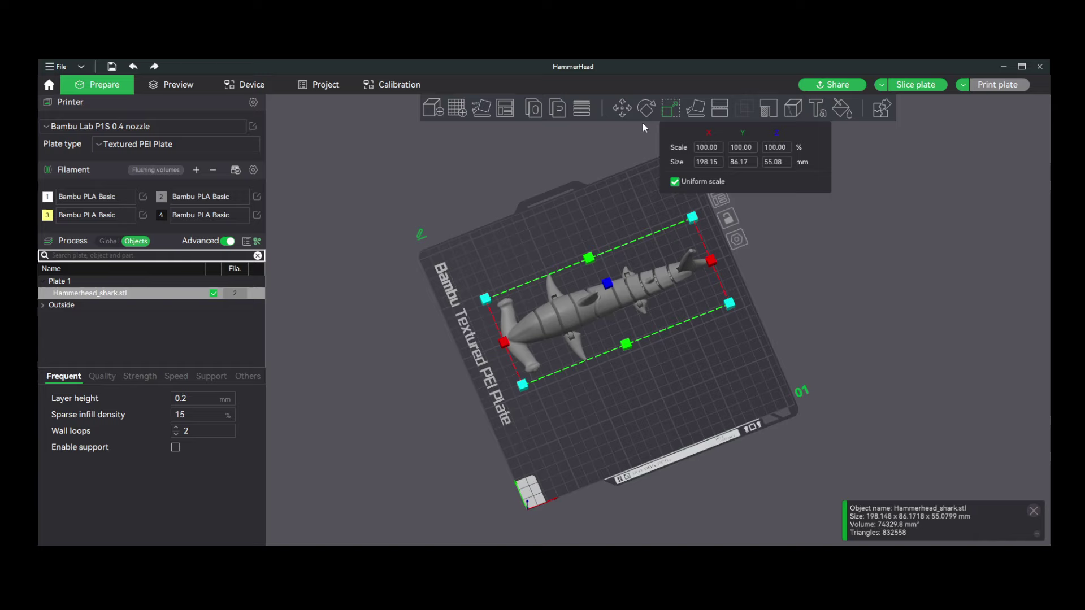
drag(617, 369, 610, 354)
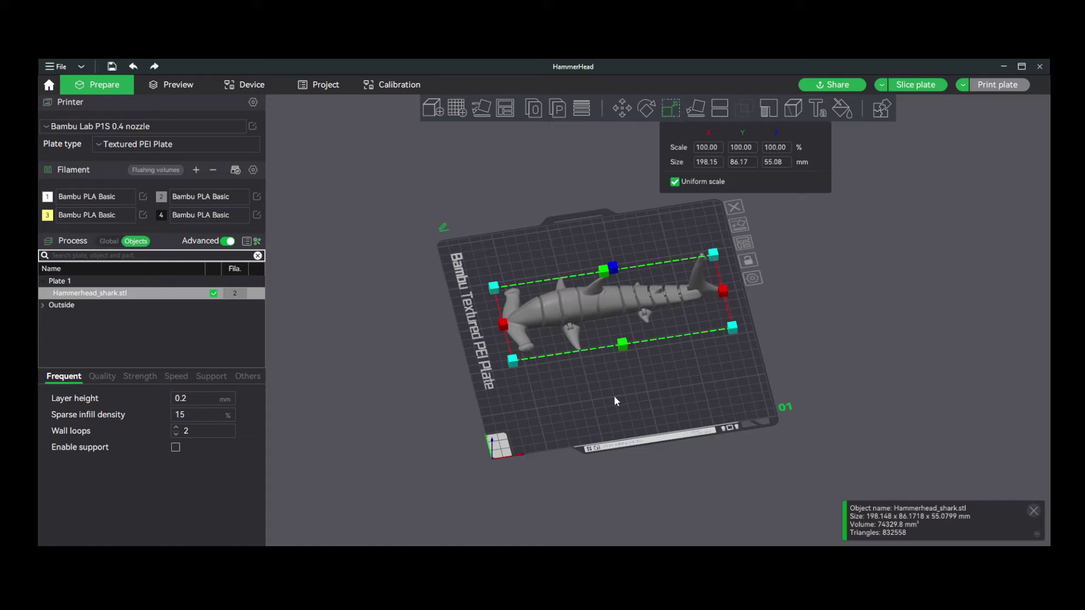
click(648, 421)
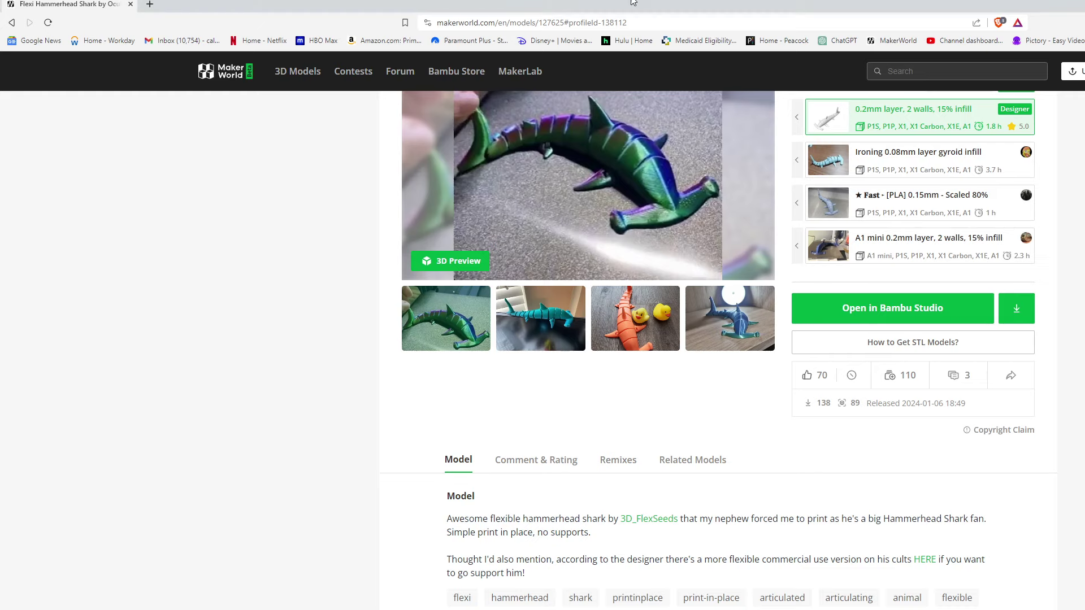
- Go from the Flexi Hammerhead Shark page to MakerWorld's 3D Models page and scroll the All category
scroll(684, 342, up, 2)
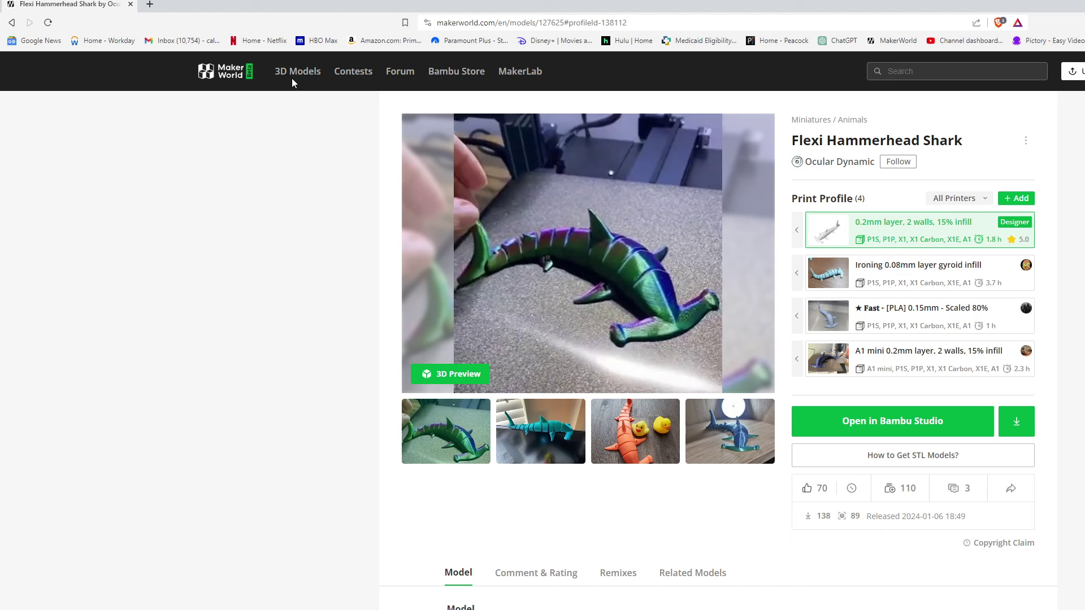
click(293, 73)
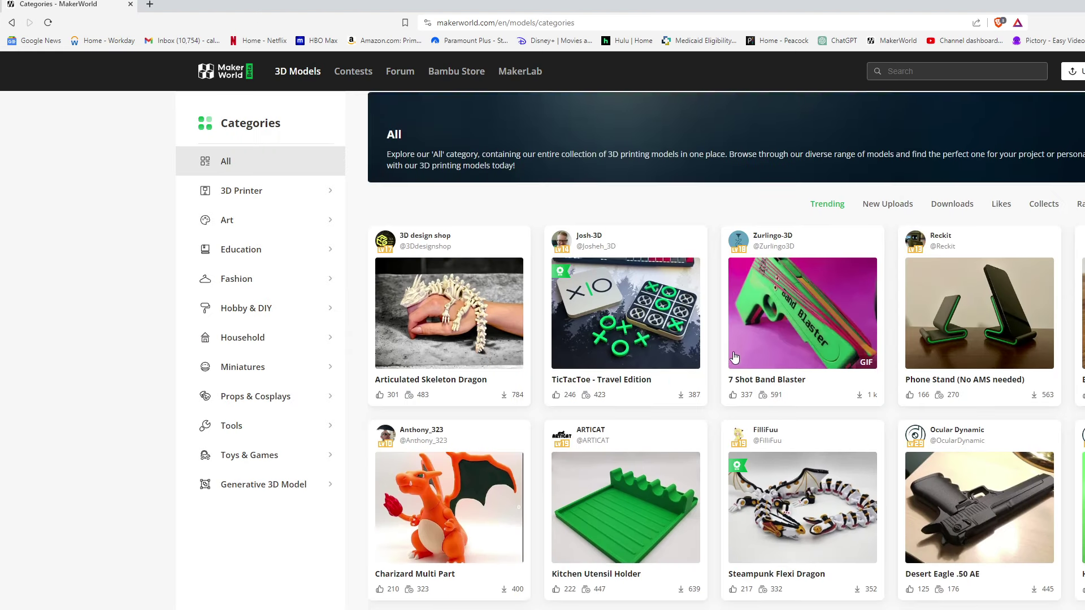
scroll(735, 357, down, 7)
scroll(830, 445, down, 5)
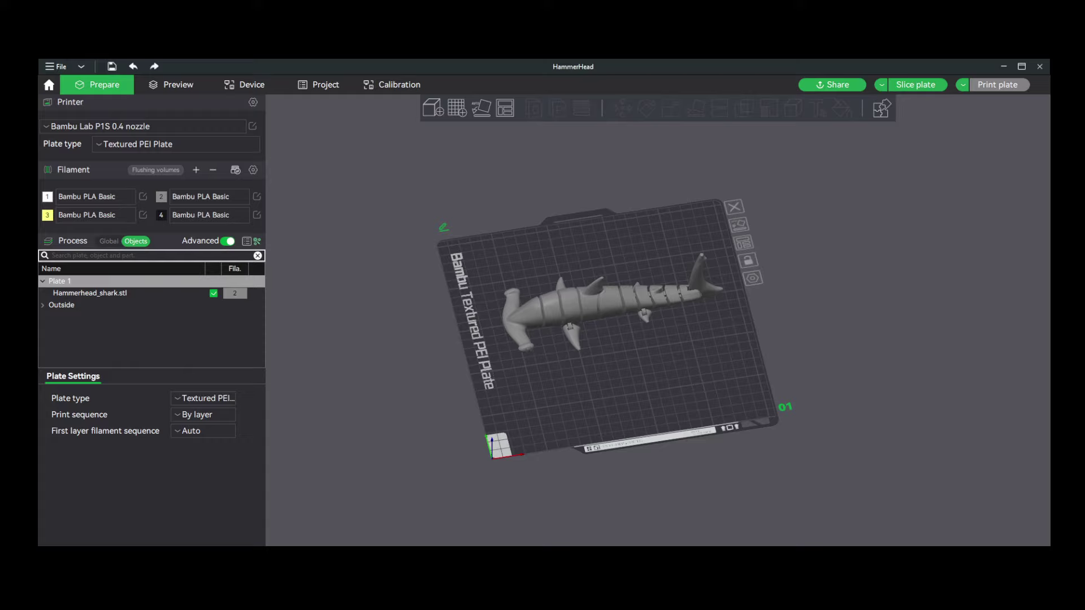
- Orbit the view until the shark and plate are seen almost straight from above
drag(469, 418, 433, 385)
drag(779, 448, 764, 480)
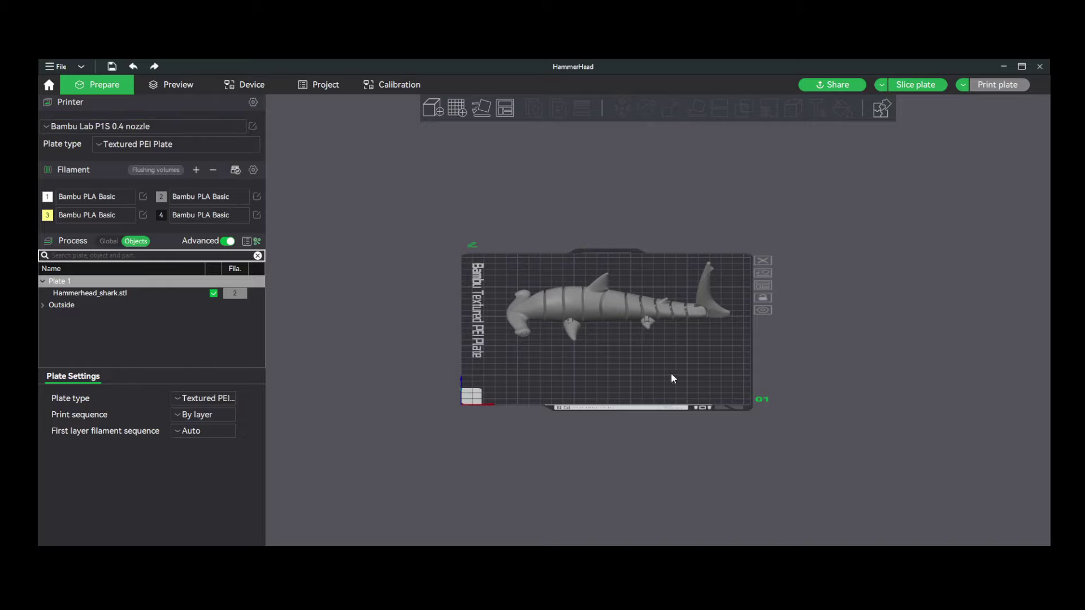
- Tilt the plate view to look more from above
drag(673, 378, 673, 397)
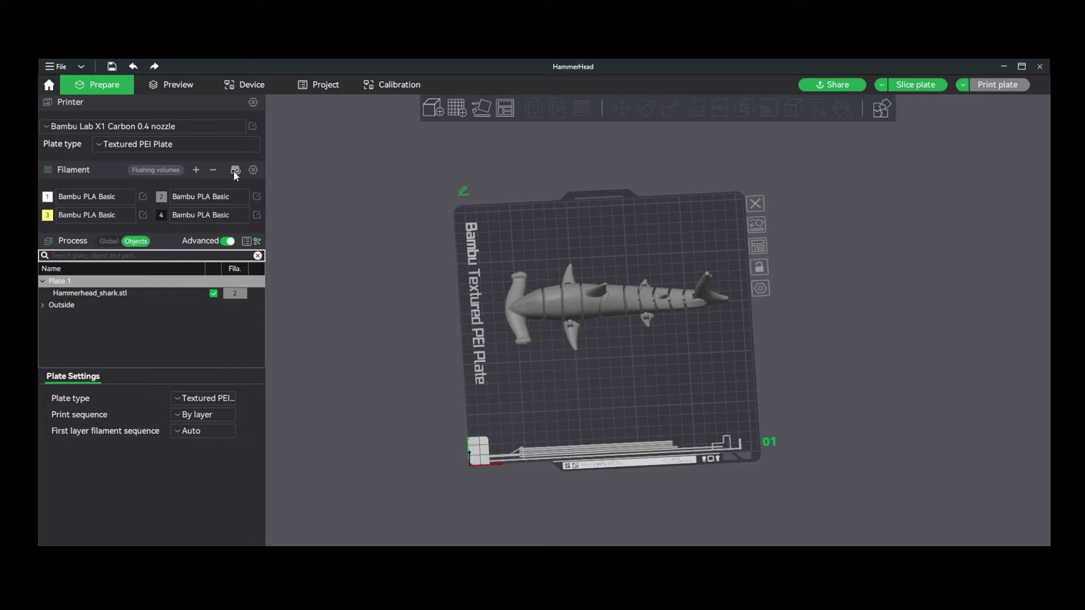
drag(453, 262, 347, 247)
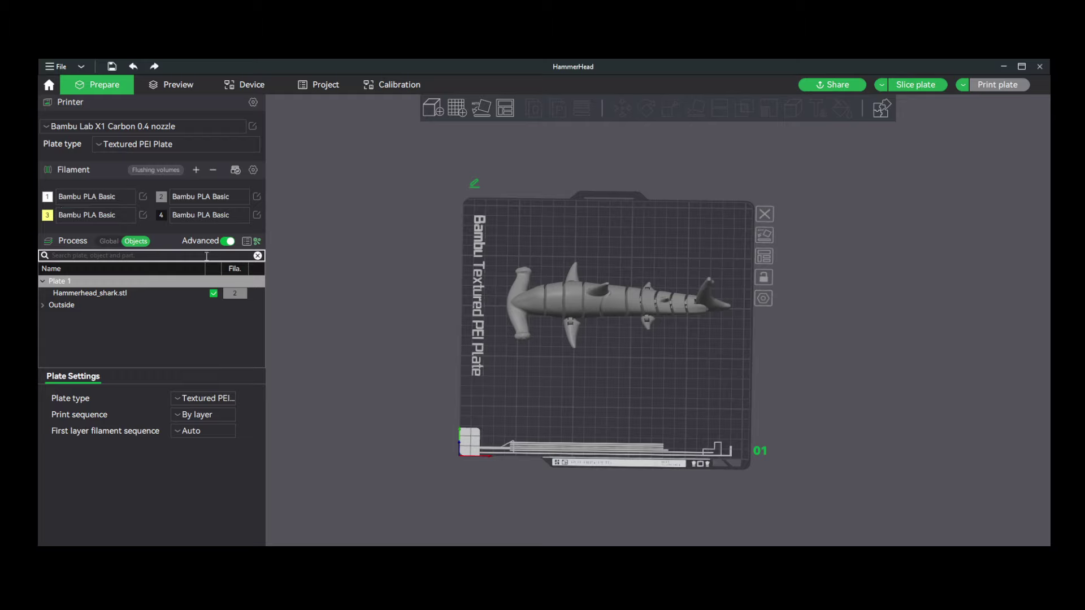
click(229, 296)
click(244, 295)
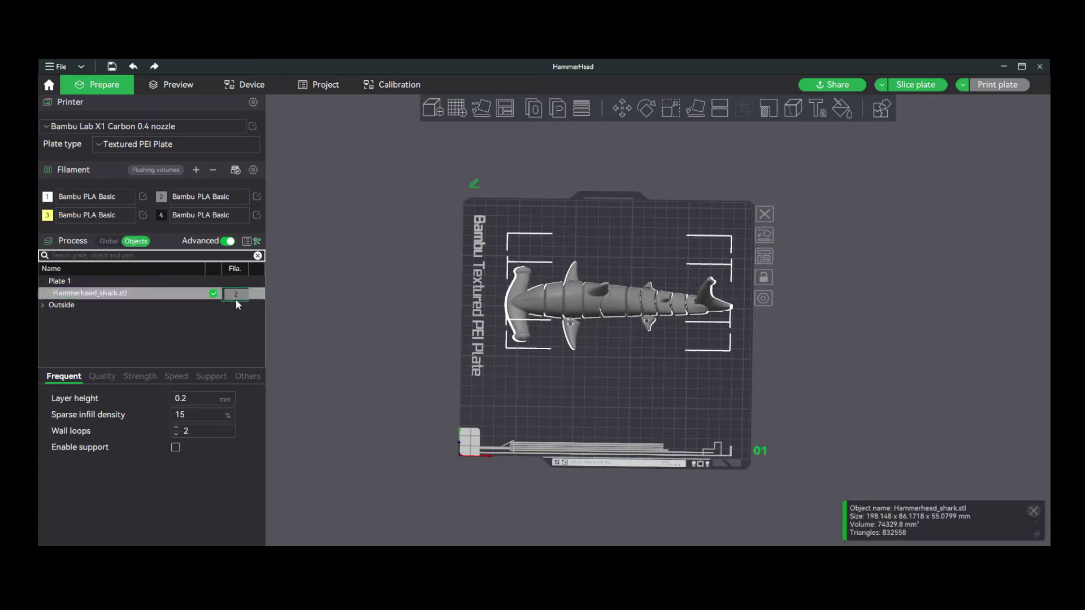
click(170, 342)
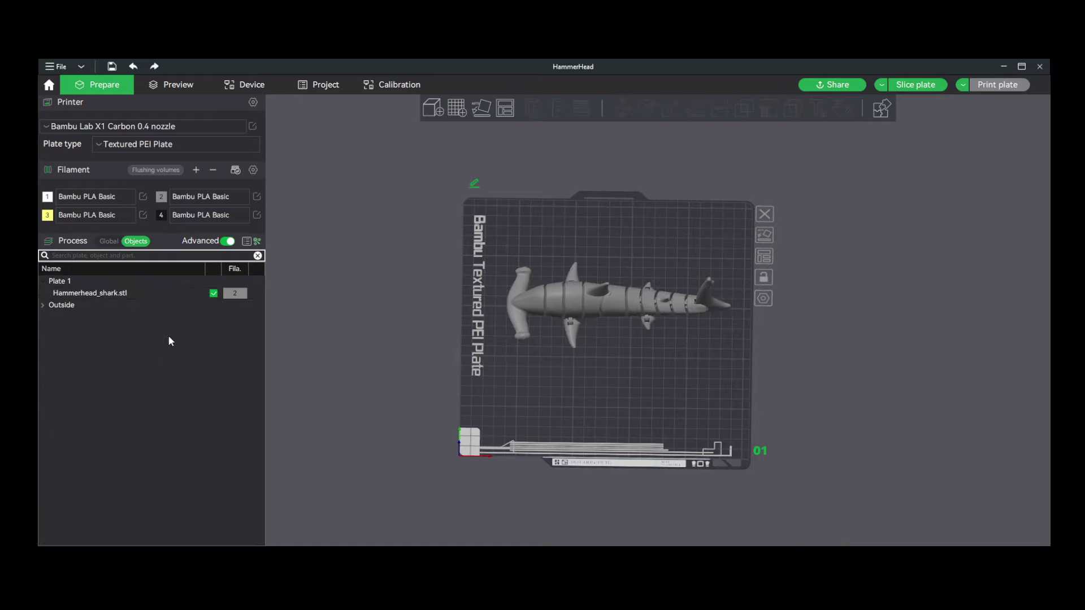
click(225, 290)
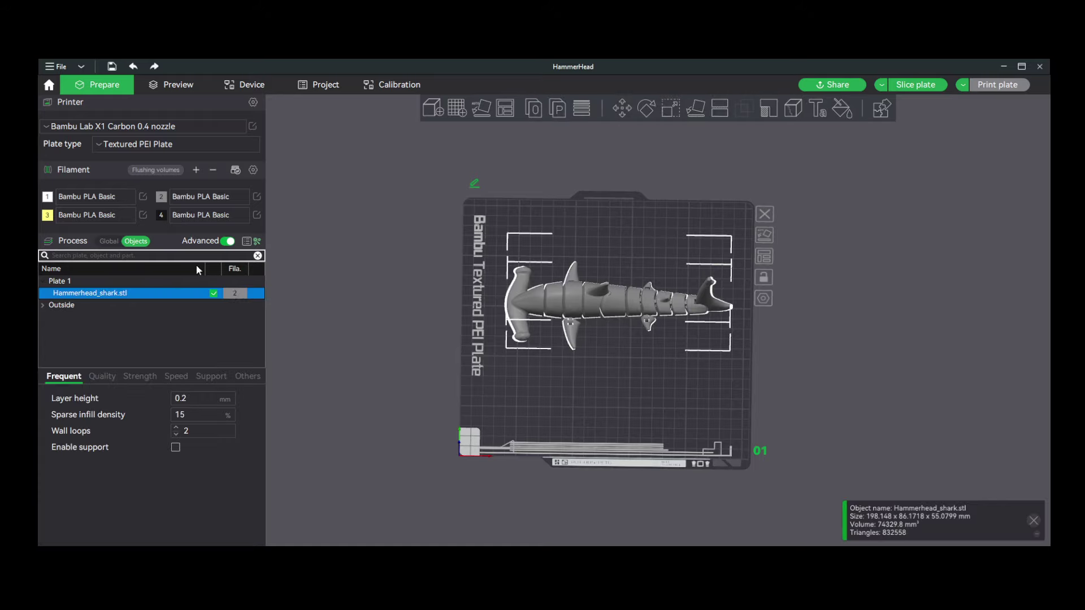
click(193, 325)
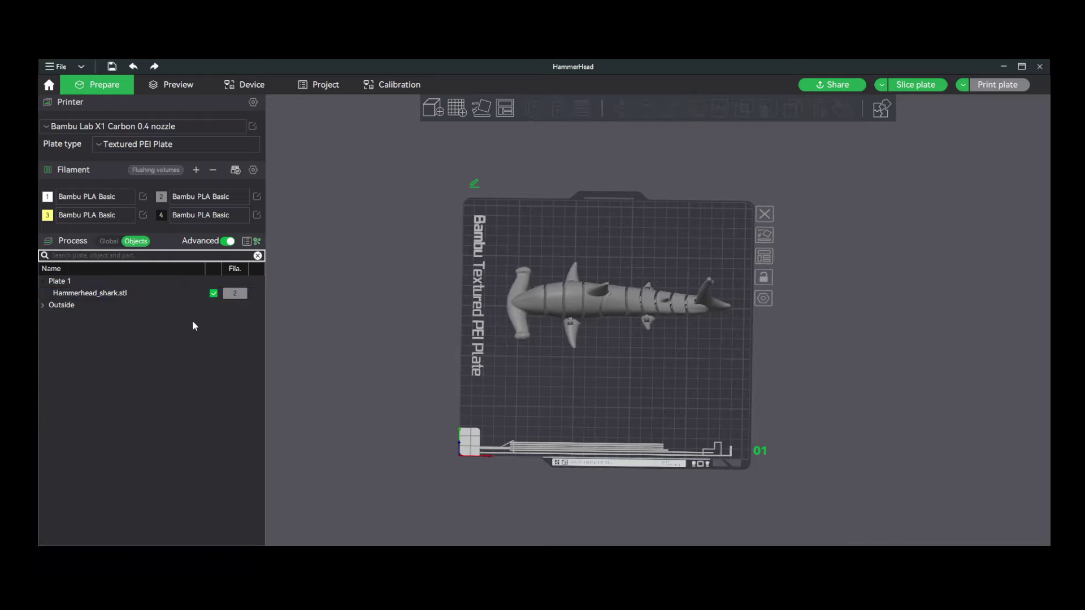
click(108, 243)
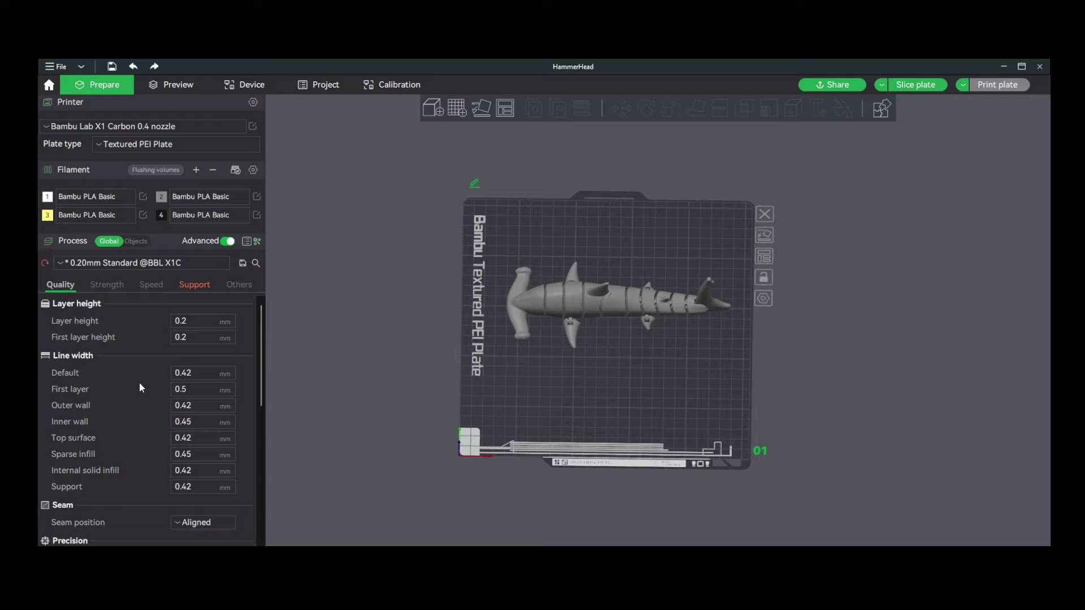
- Change the sparse infill pattern from Grid to Gyroid in the Strength settings
scroll(139, 382, down, 4)
scroll(117, 332, up, 4)
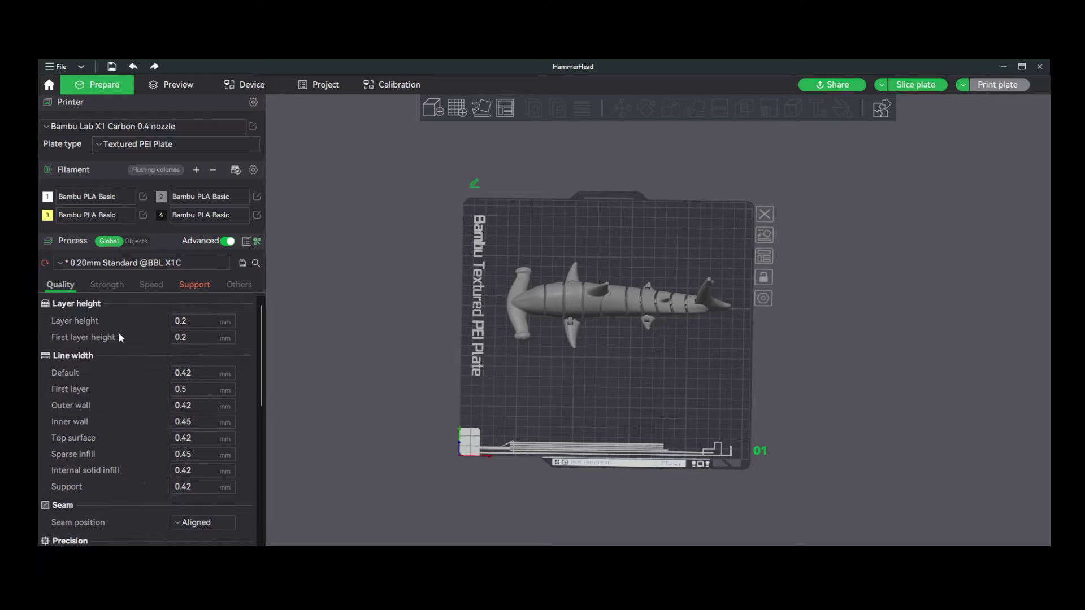
click(109, 286)
scroll(160, 401, down, 1)
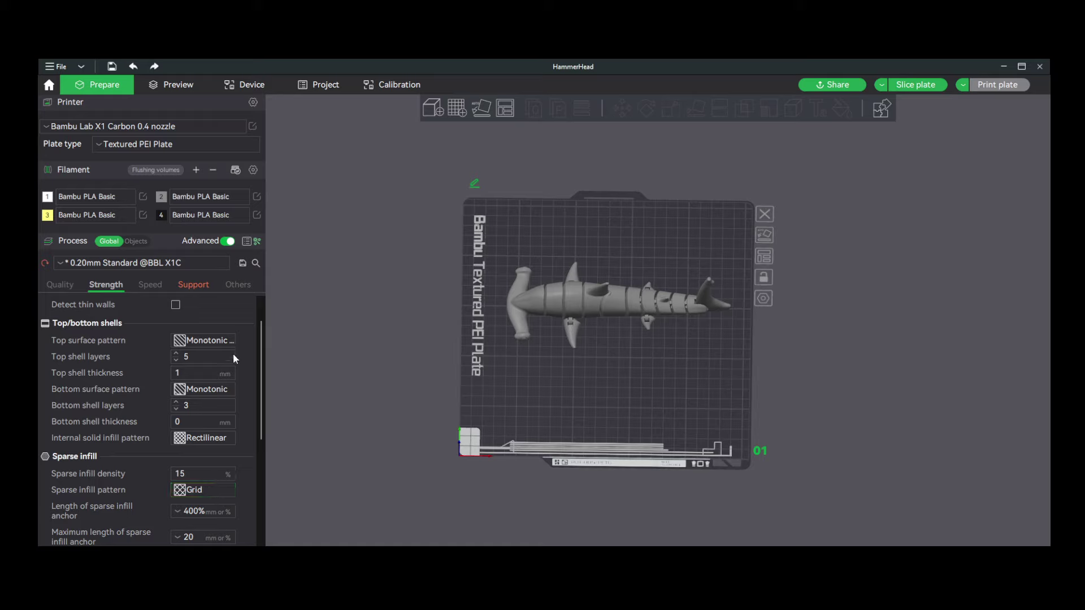
key(g)
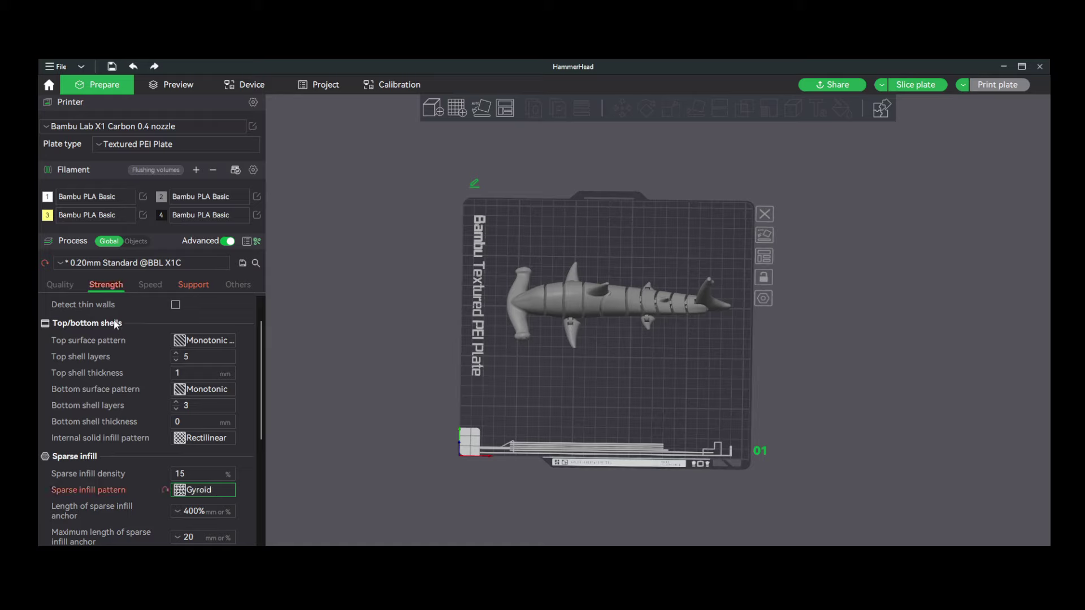
click(66, 287)
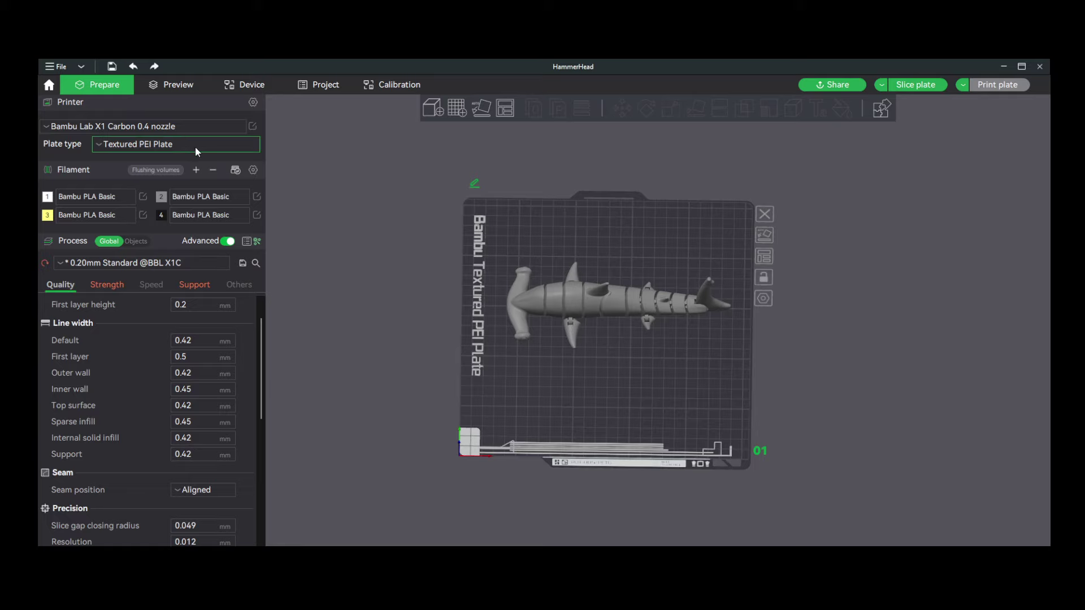
- Recheck the Strength settings and slice Plate 1, estimating 14.17 m (42.95 g) and 1h56m
click(107, 286)
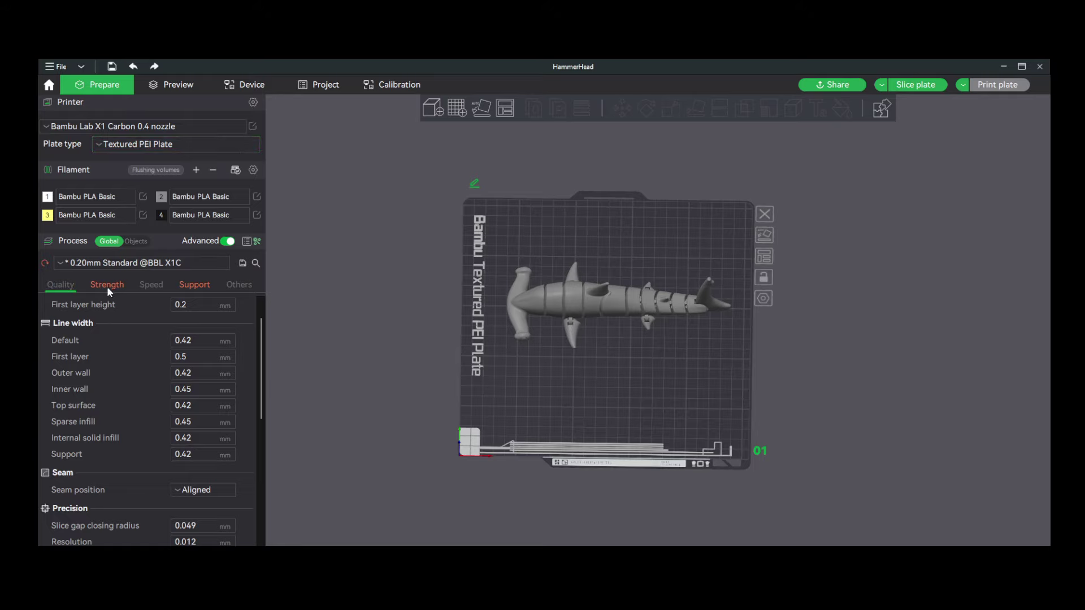
click(72, 288)
scroll(121, 366, down, 6)
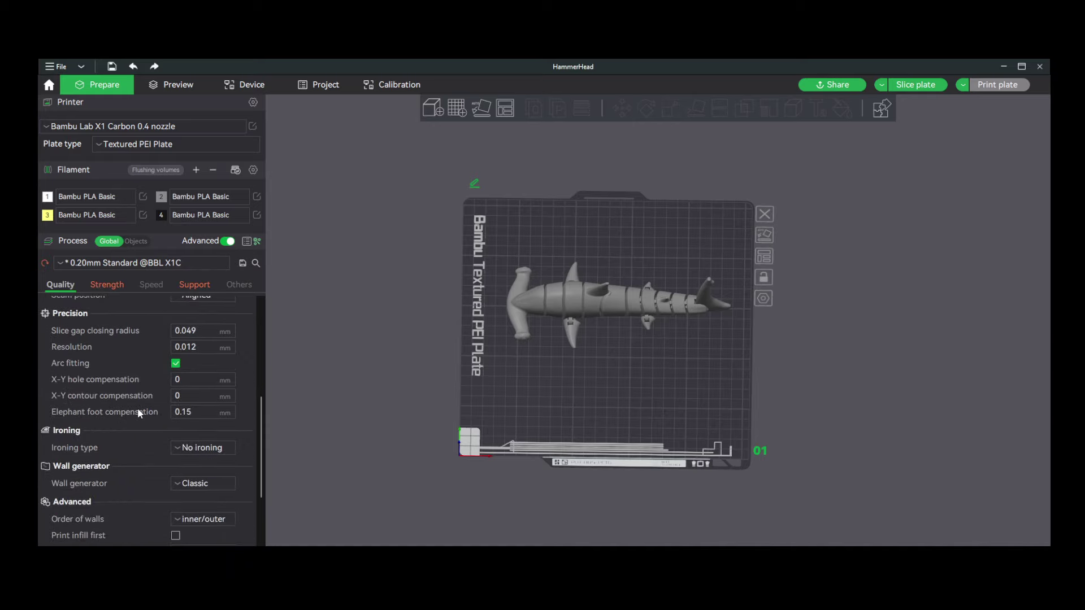
click(912, 91)
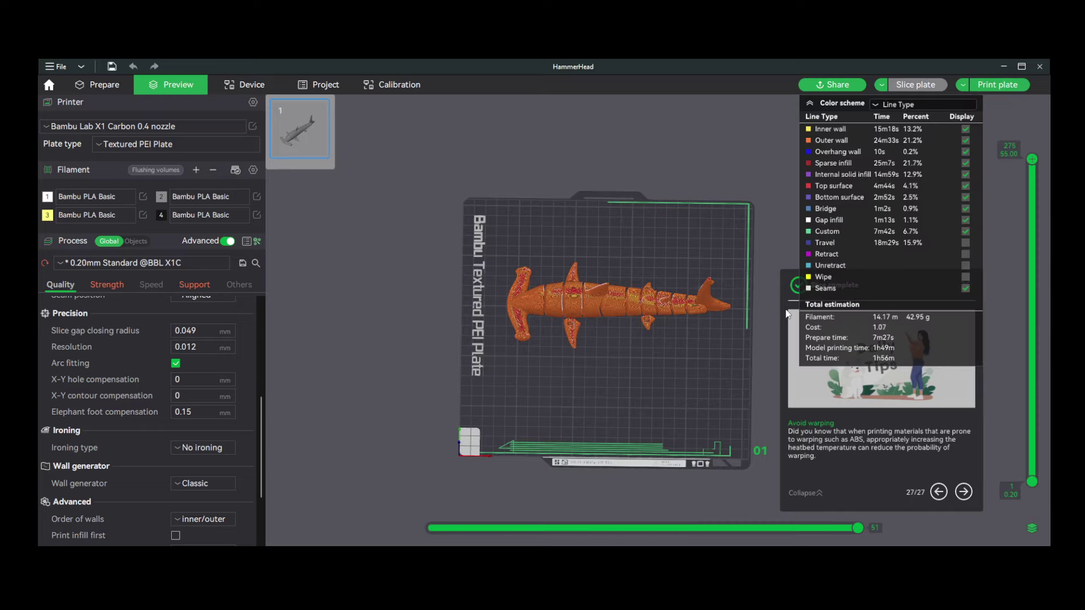
- Orbit the sliced shark in the preview to inspect it
drag(610, 401, 639, 372)
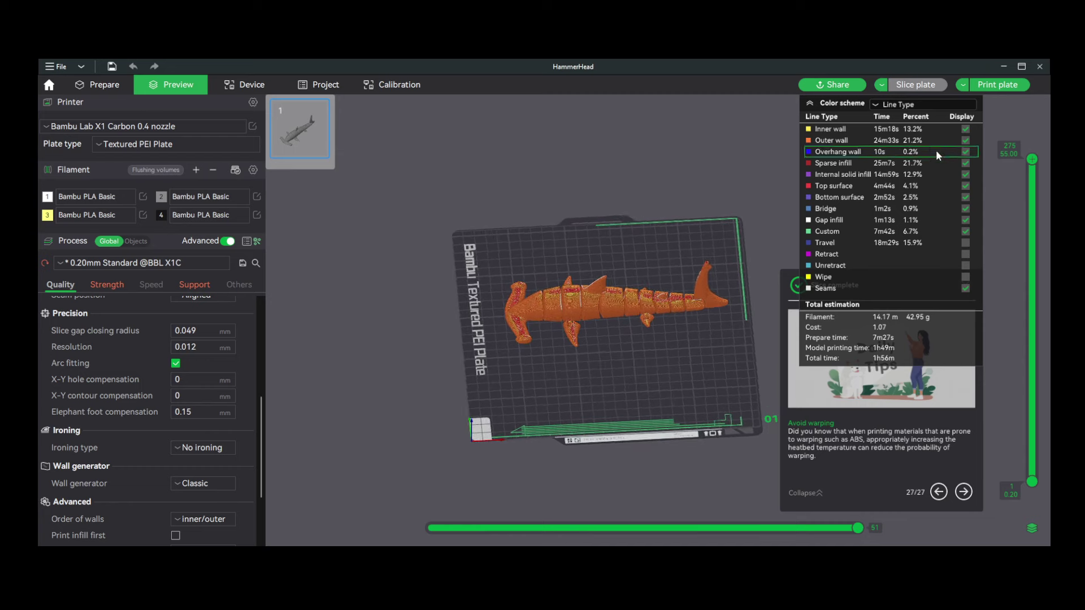